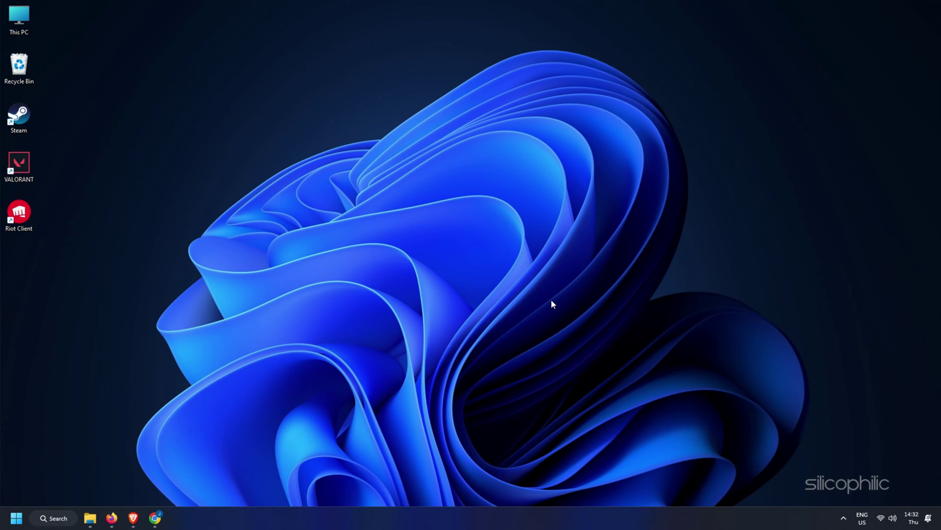
Step: End the Riot Client (32 bit) processes from Task Manager
right_click(509, 522)
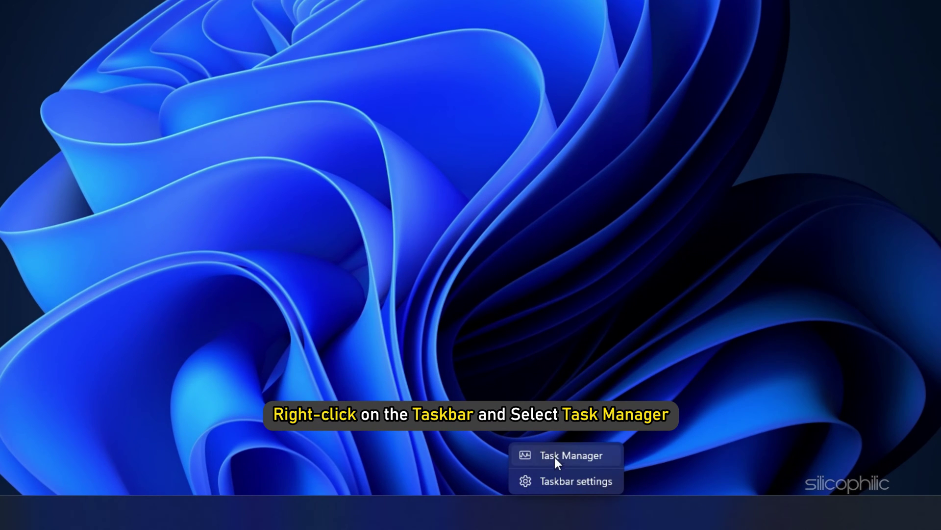
click(552, 449)
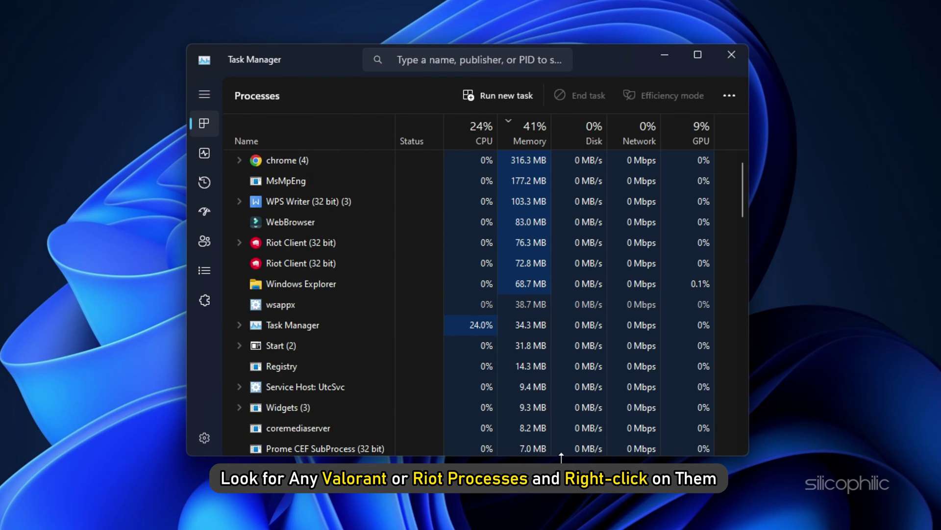
right_click(317, 241)
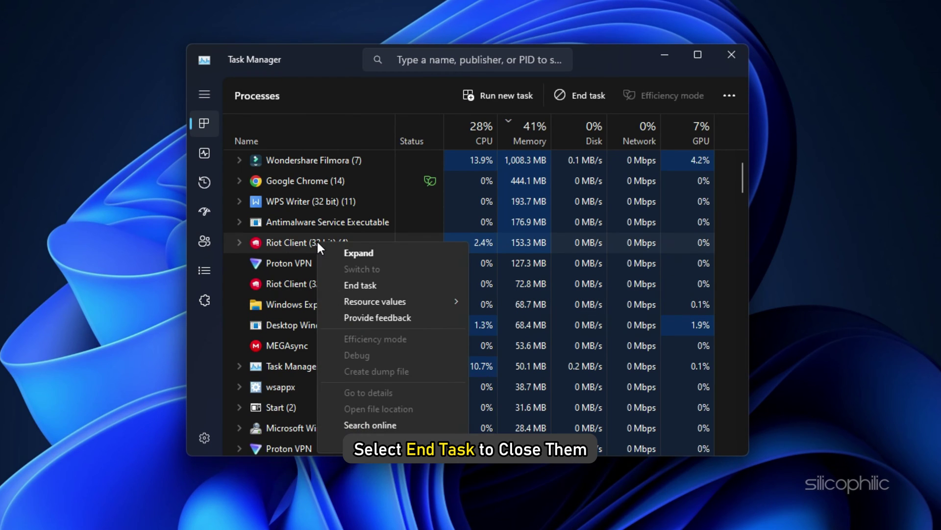
click(372, 285)
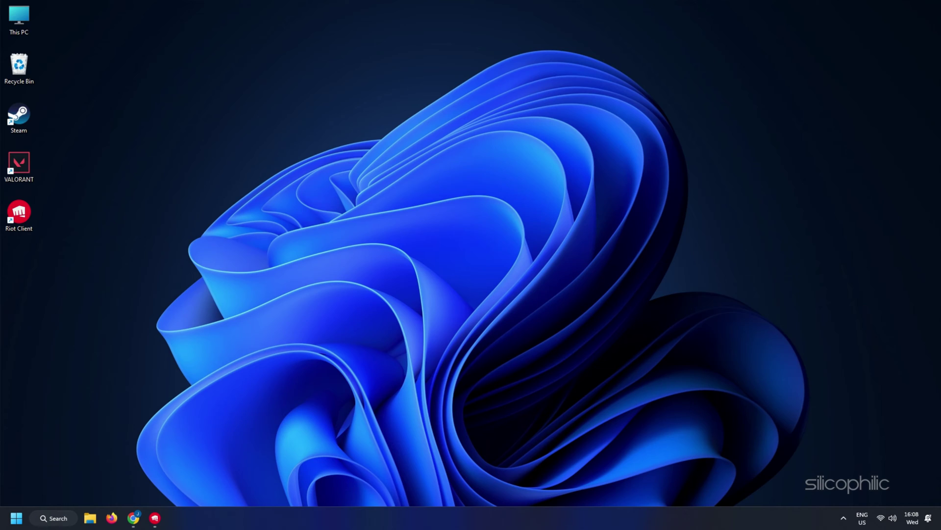
Step: End another Riot Client (32 bit) task in Task Manager, leaving three processes in the group
right_click(502, 523)
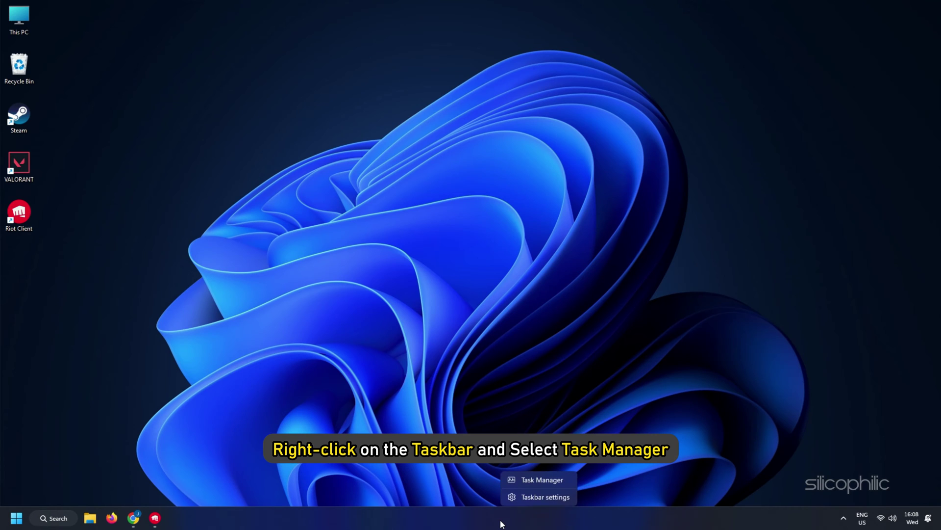
click(531, 480)
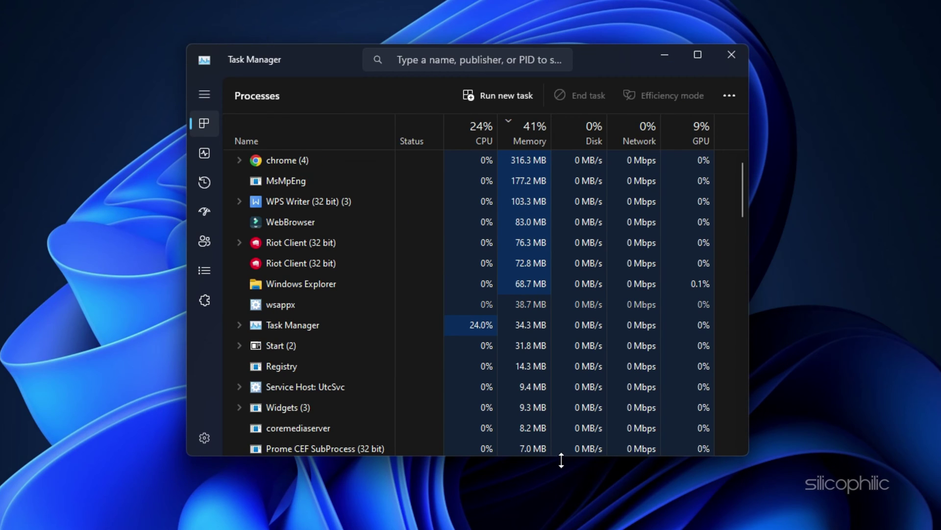
right_click(317, 241)
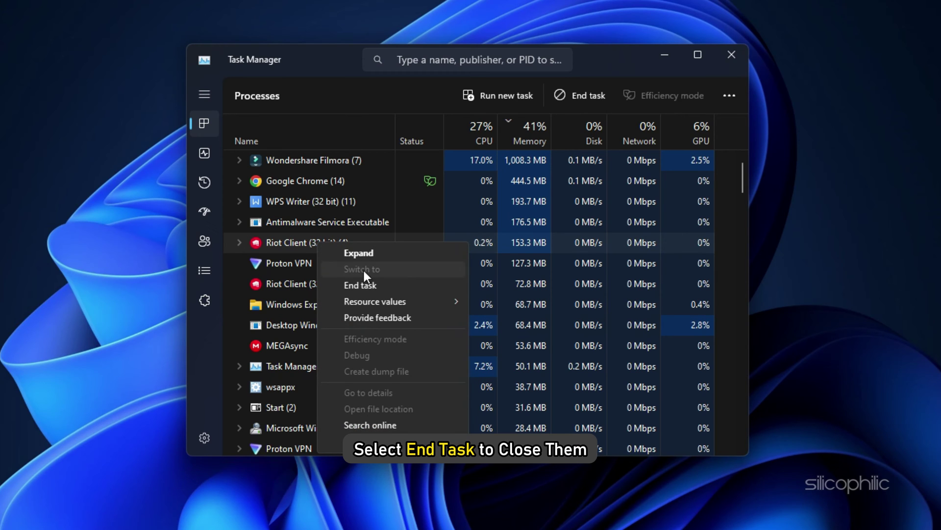
click(372, 285)
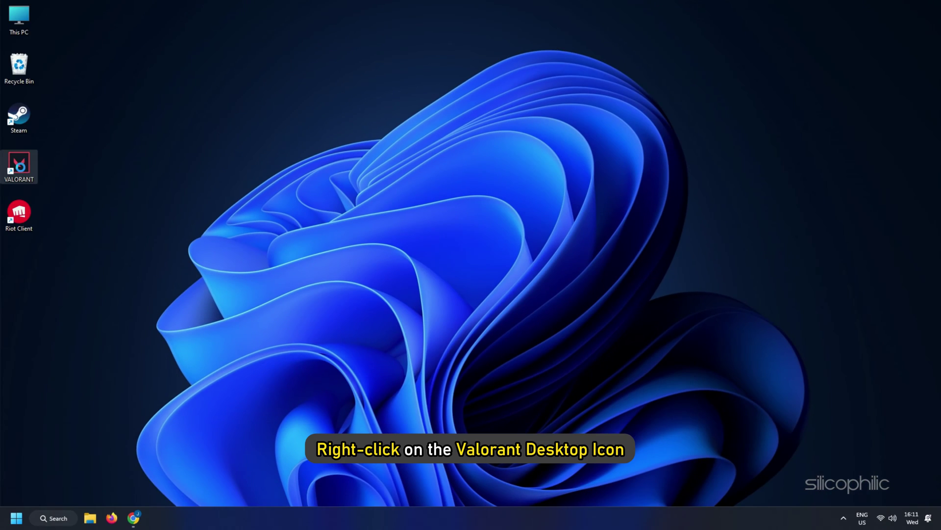
Step: From the VALORANT shortcut's location, browse to Riot Games\VALORANT\live\ShooterGame\Binaries\Win64
right_click(21, 171)
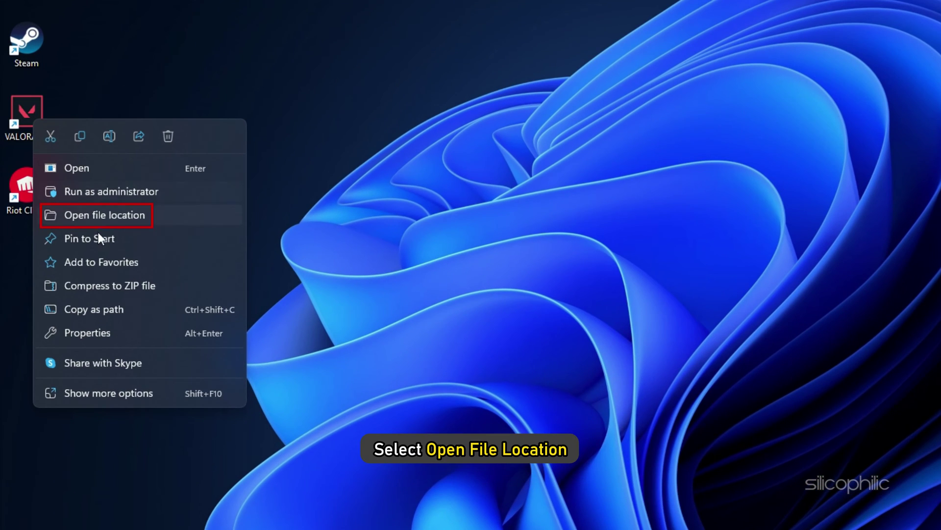
click(119, 214)
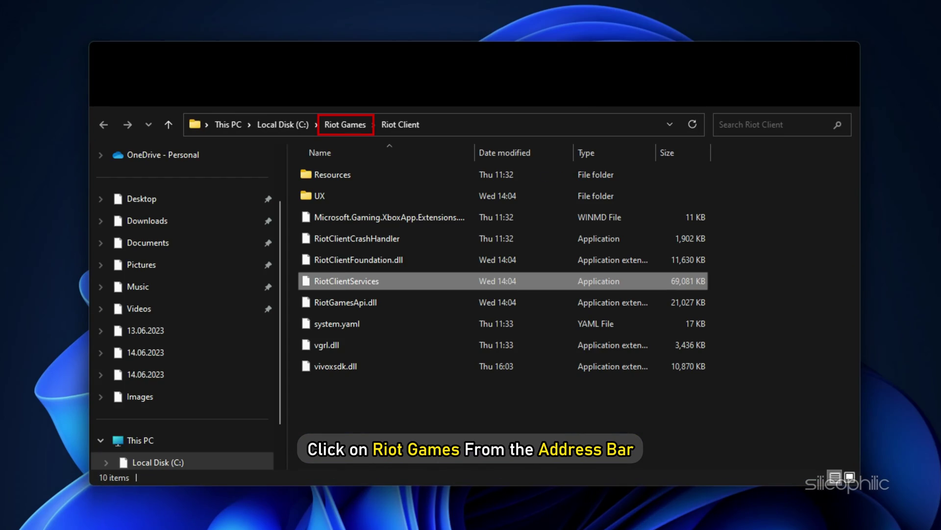
click(349, 125)
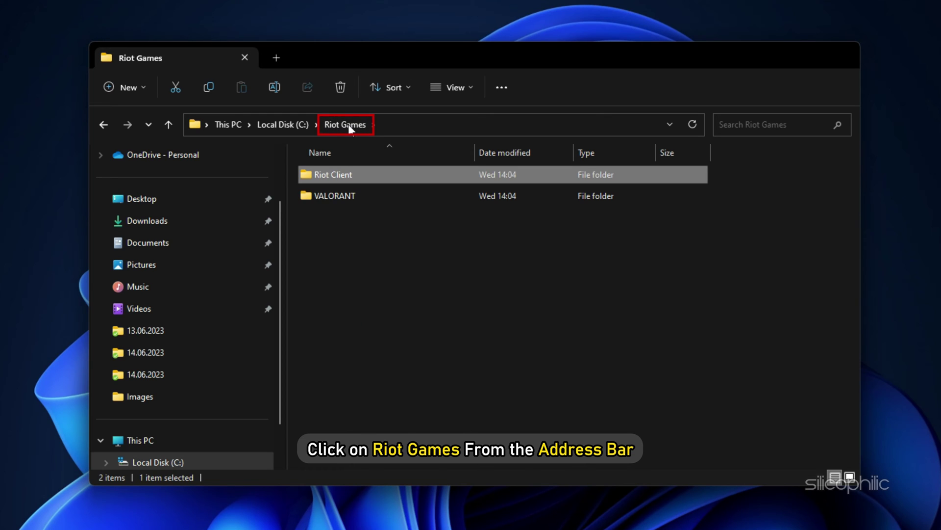
double_click(378, 195)
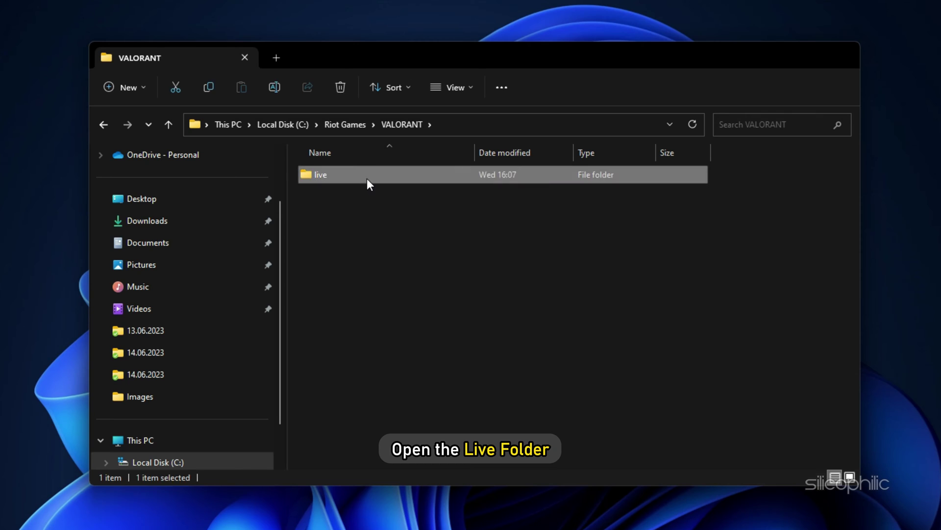
double_click(367, 179)
double_click(364, 196)
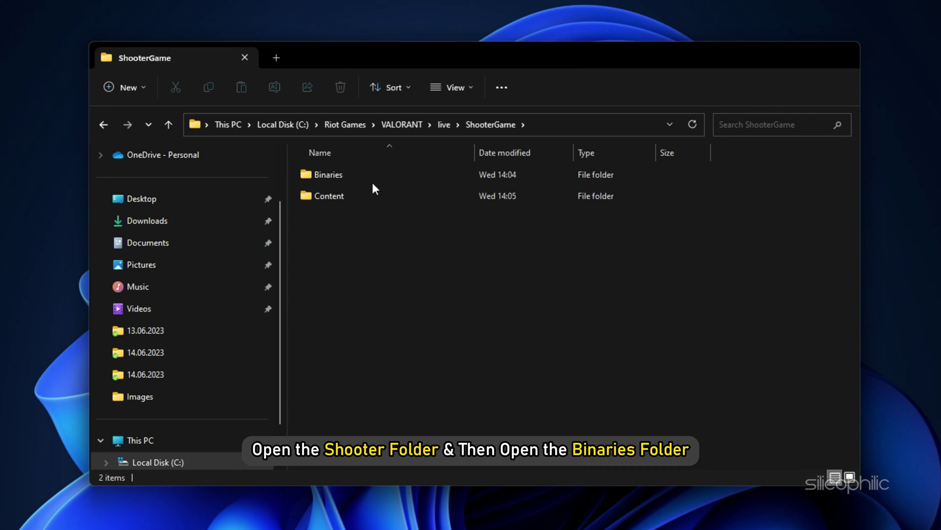
double_click(372, 176)
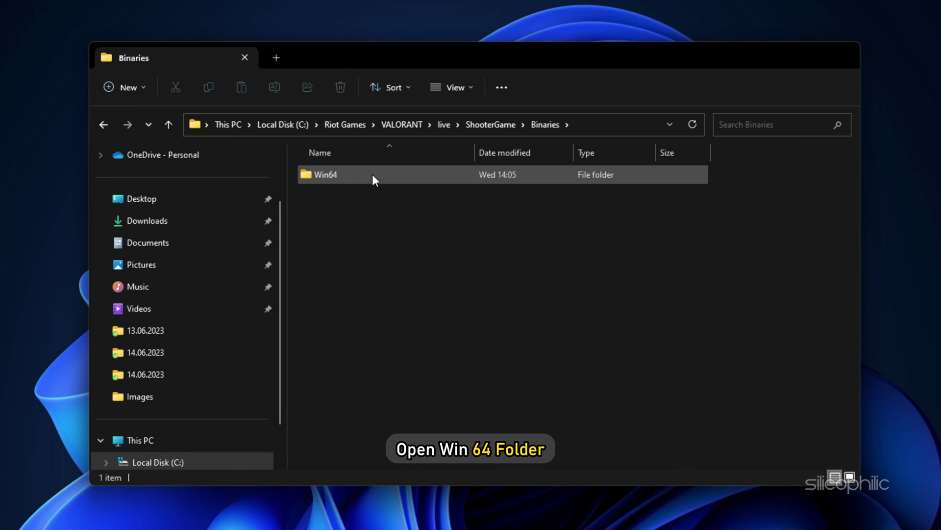
double_click(372, 174)
scroll(399, 246, down, 3)
scroll(399, 246, down, 12)
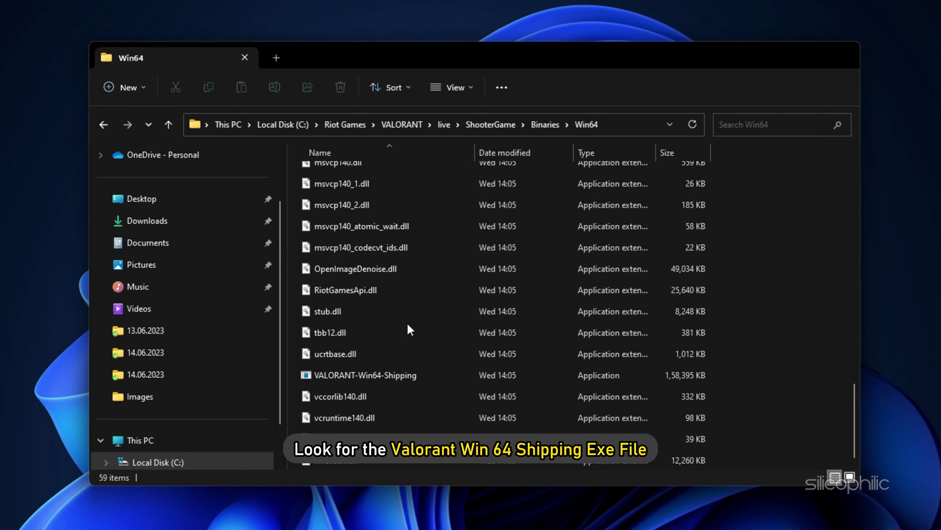
Step: Enable Disable fullscreen optimizations and Run as administrator for VALORANT-Win64-Shipping's compatibility settings
right_click(432, 374)
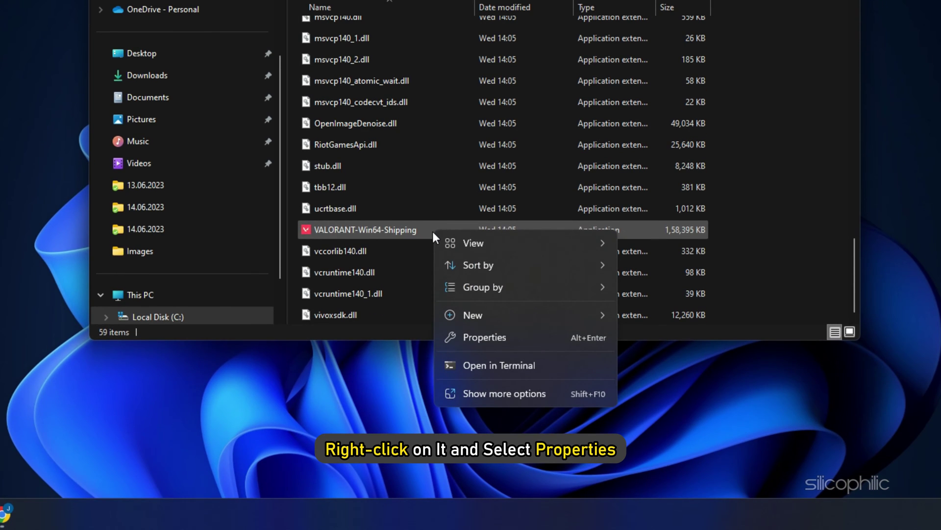
click(500, 336)
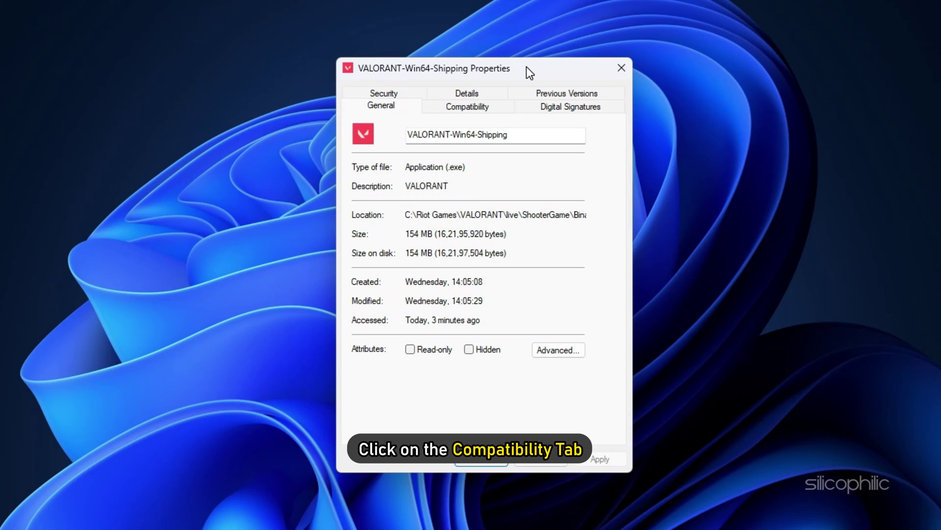
click(497, 107)
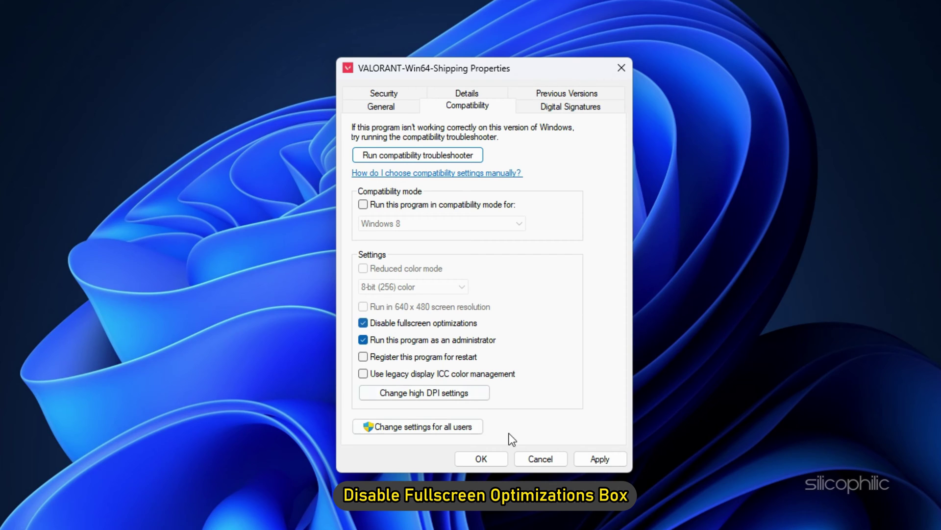
click(611, 461)
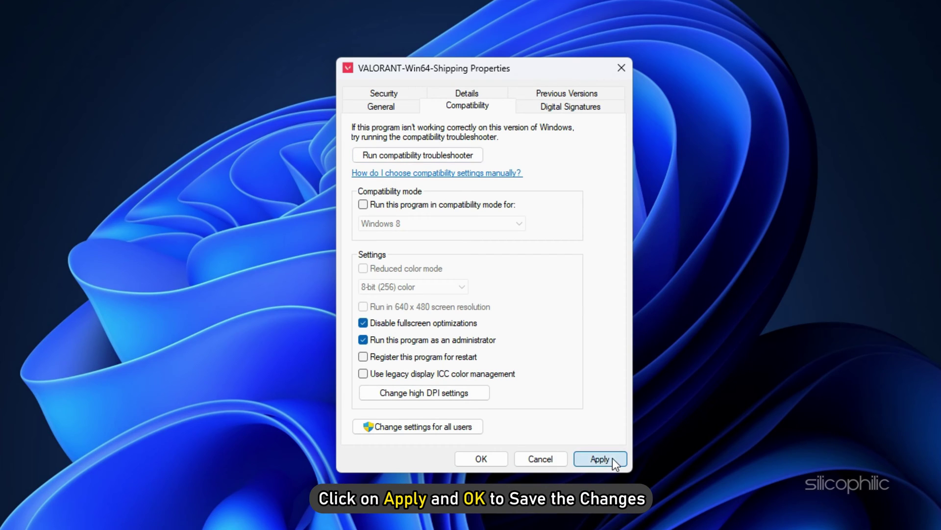
click(481, 461)
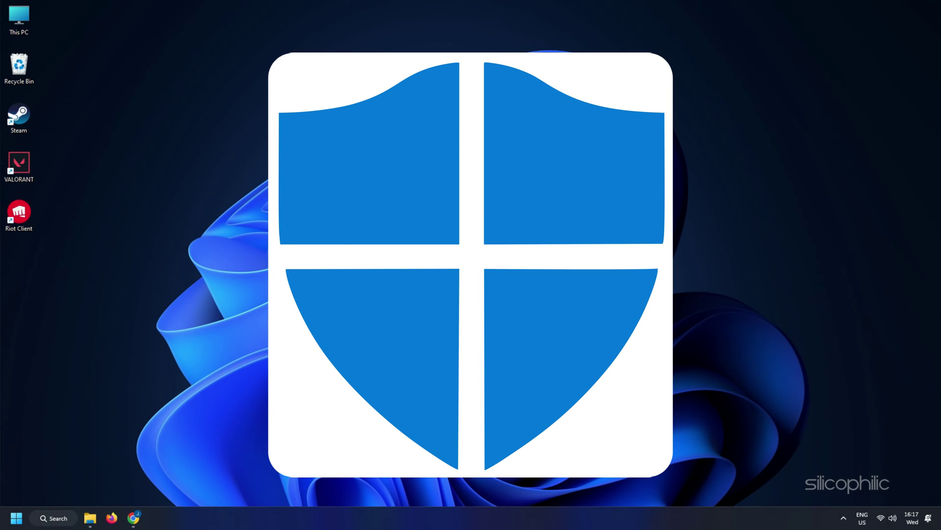
Step: Open Windows Security's Ransomware protection allowed-apps list, approving the administrator prompt
click(60, 523)
text(windows s)
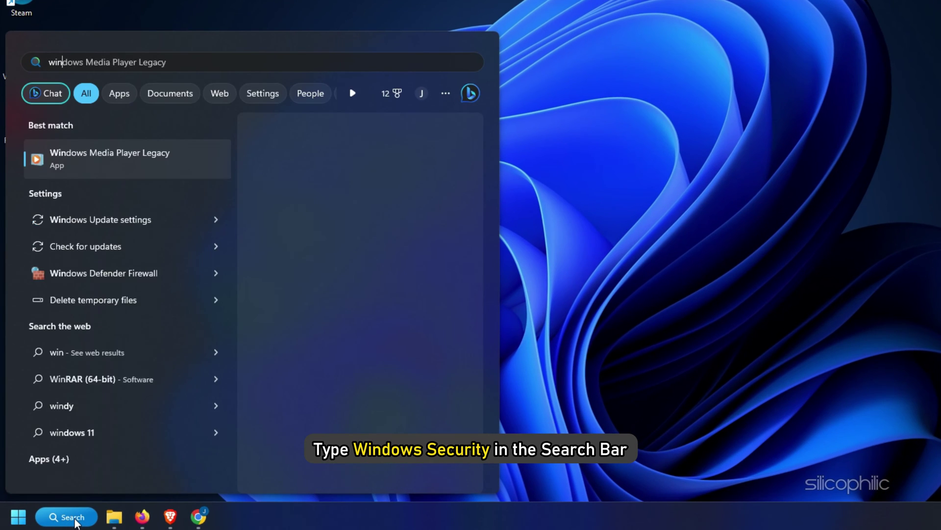
text(ecurity)
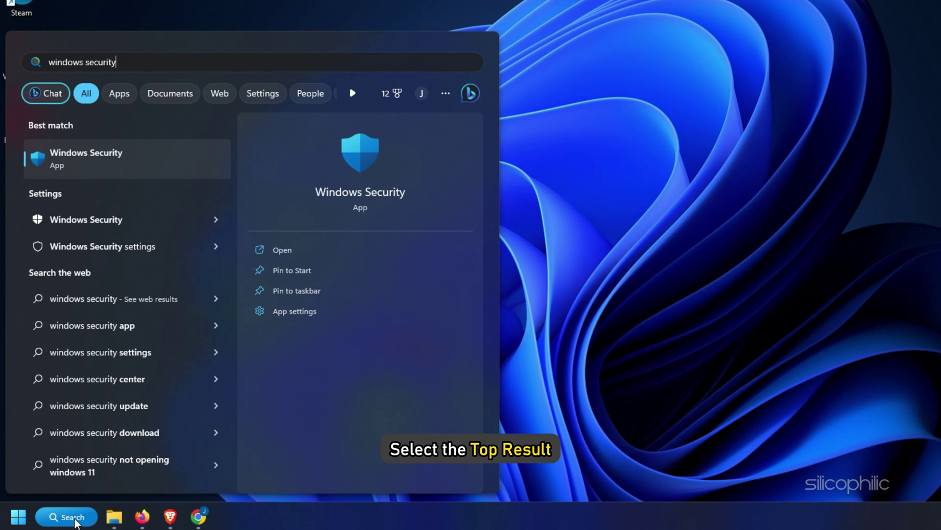
click(177, 162)
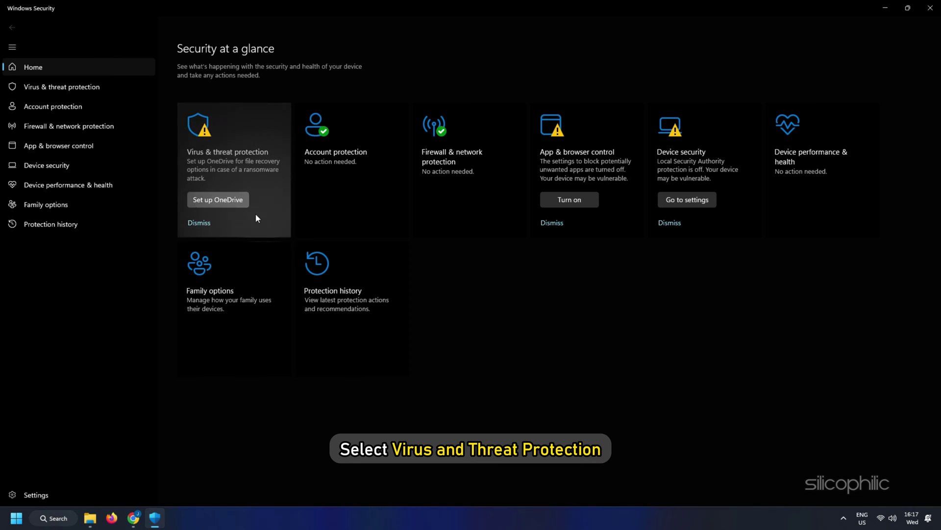
click(254, 181)
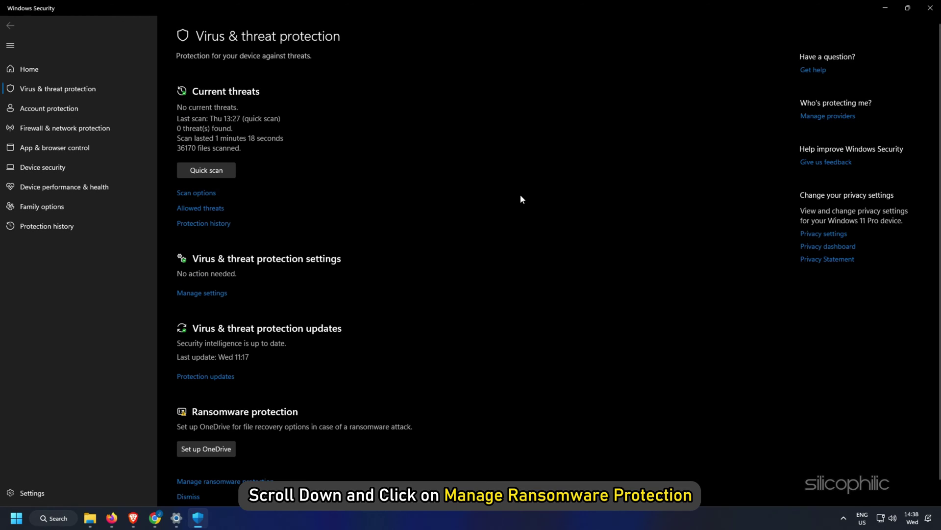
scroll(515, 221, down, 1)
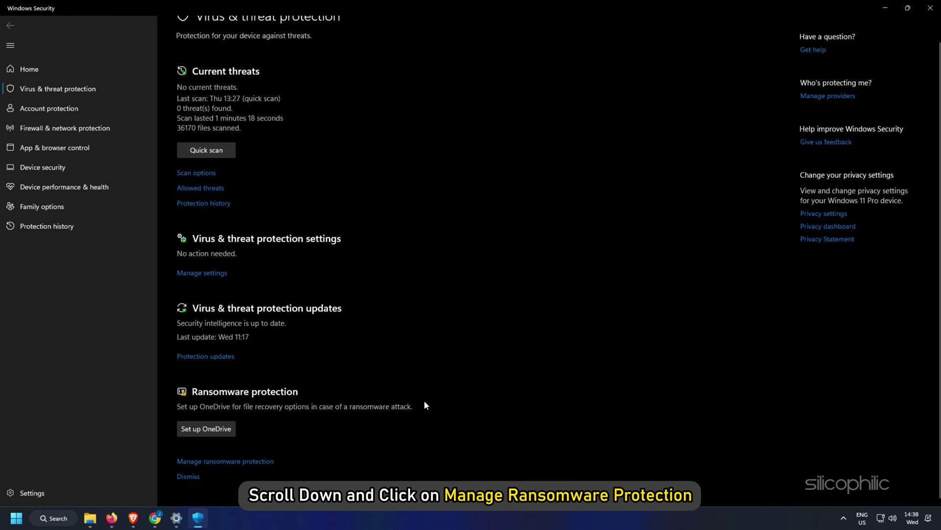
click(250, 462)
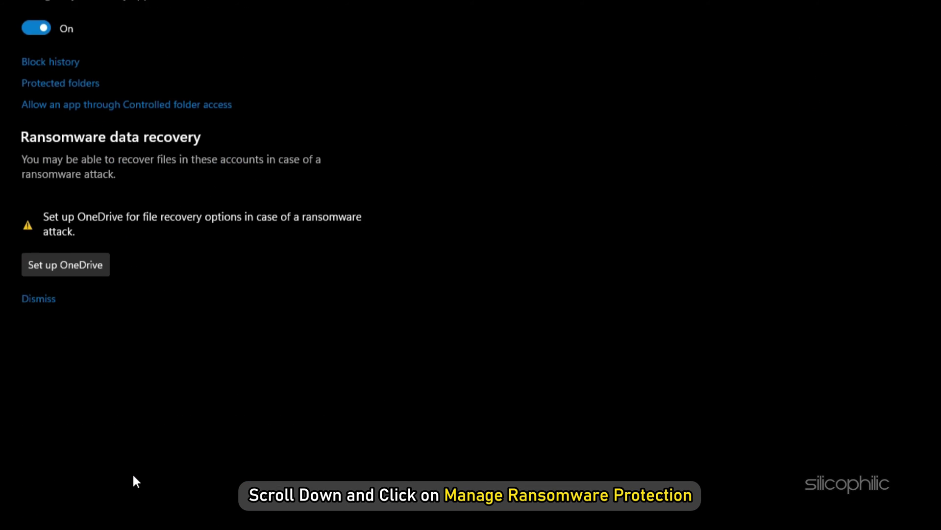
scroll(149, 392, up, 2)
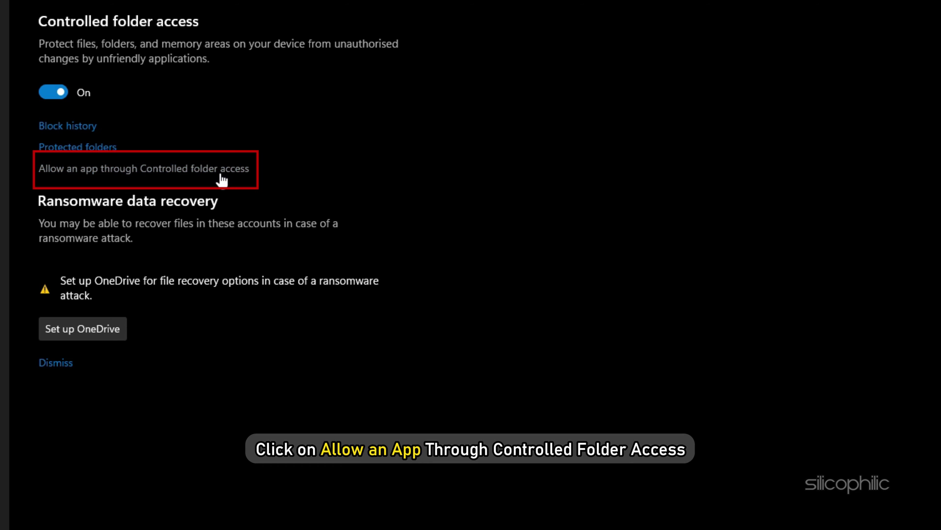
click(222, 172)
click(448, 393)
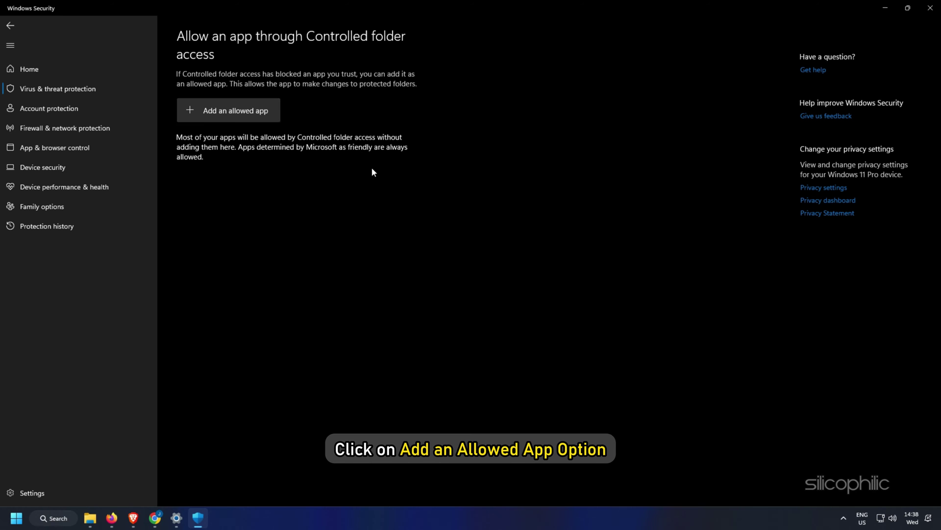
Step: Add VALORANT.exe from D:\Riot Games\VALORANT\live as an allowed app
click(255, 111)
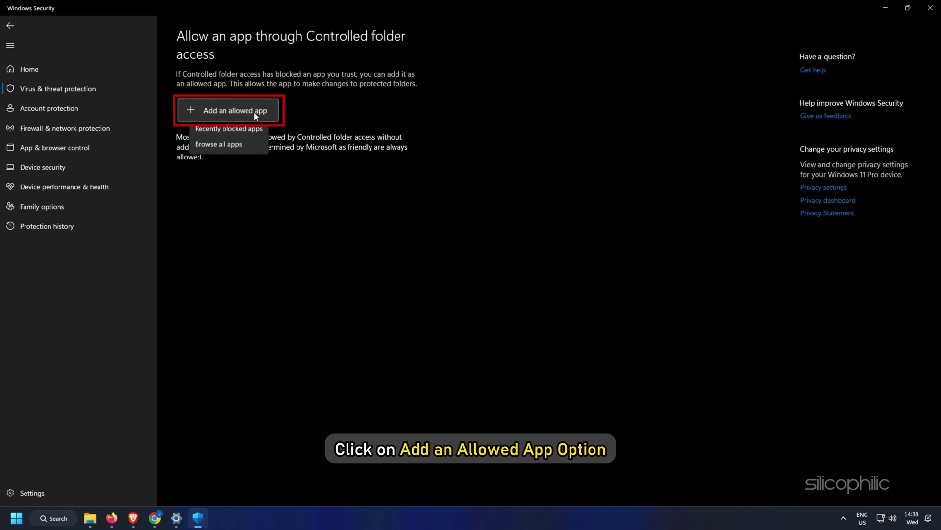
click(243, 147)
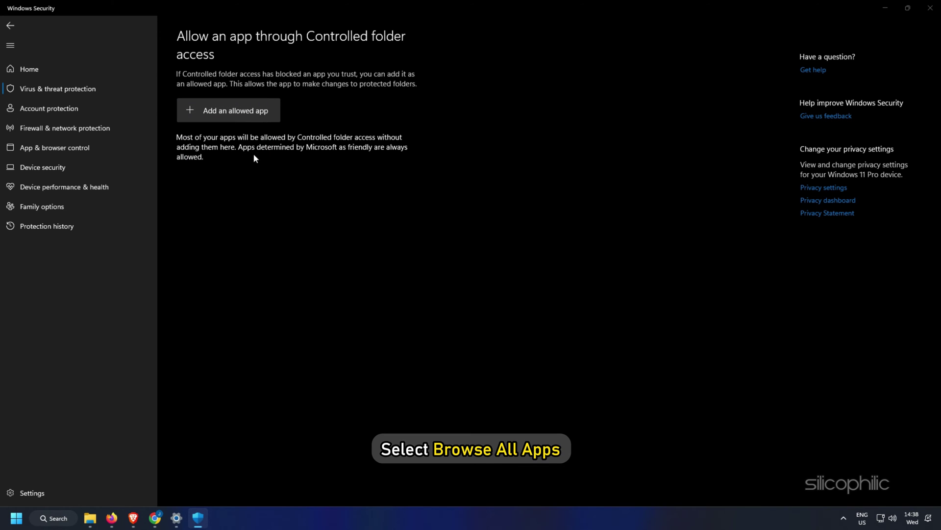
double_click(336, 181)
double_click(336, 181)
click(343, 211)
click(575, 347)
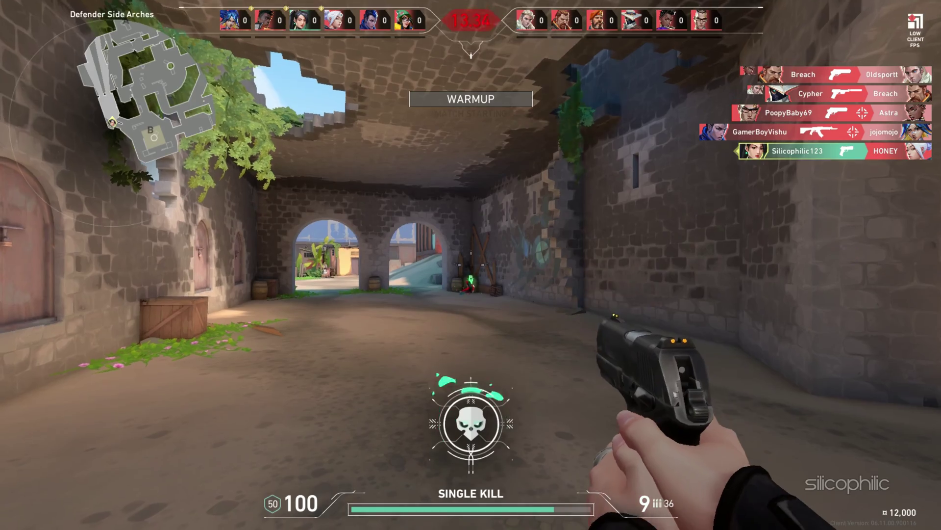
key(w)
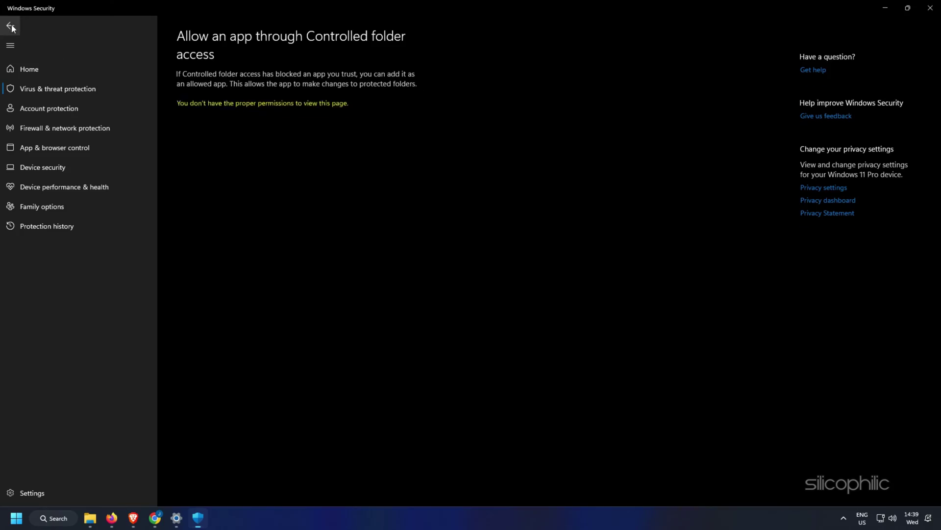
Step: Back on Ransomware protection, toggle Controlled folder access Off and confirm the UAC prompt
click(9, 25)
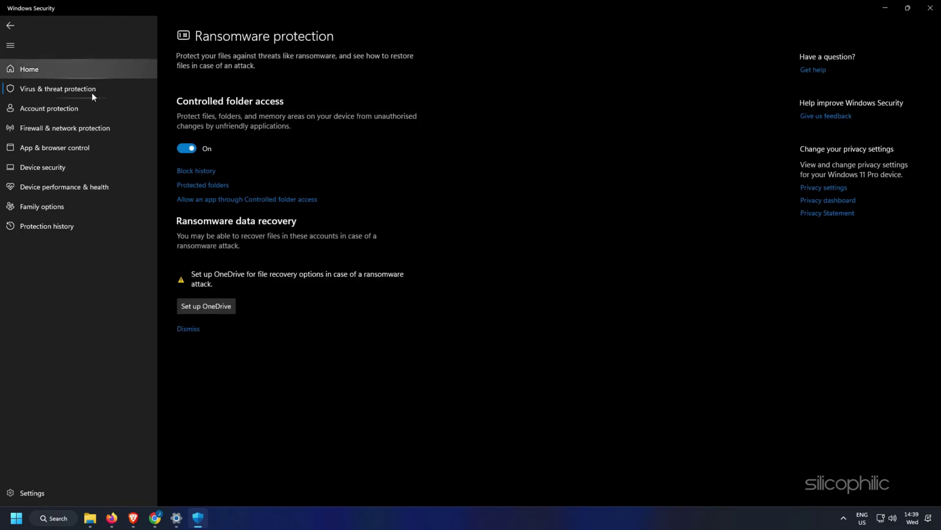
click(182, 148)
click(430, 374)
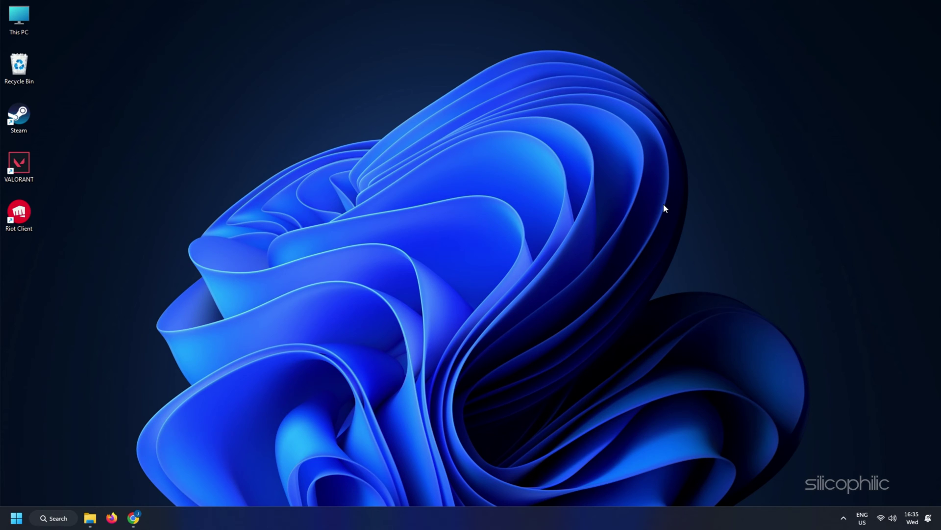
Step: Run services.msc and open the vgc service's properties
key(super+r)
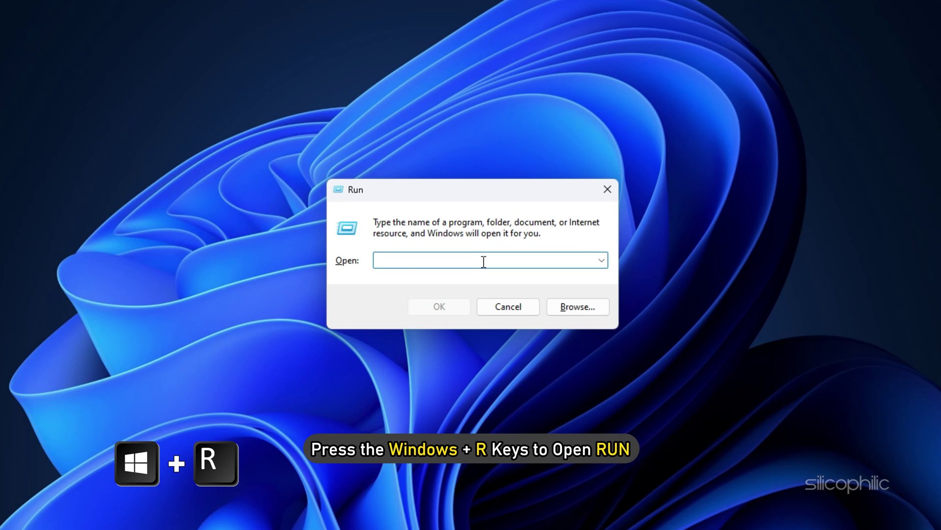
text(services.)
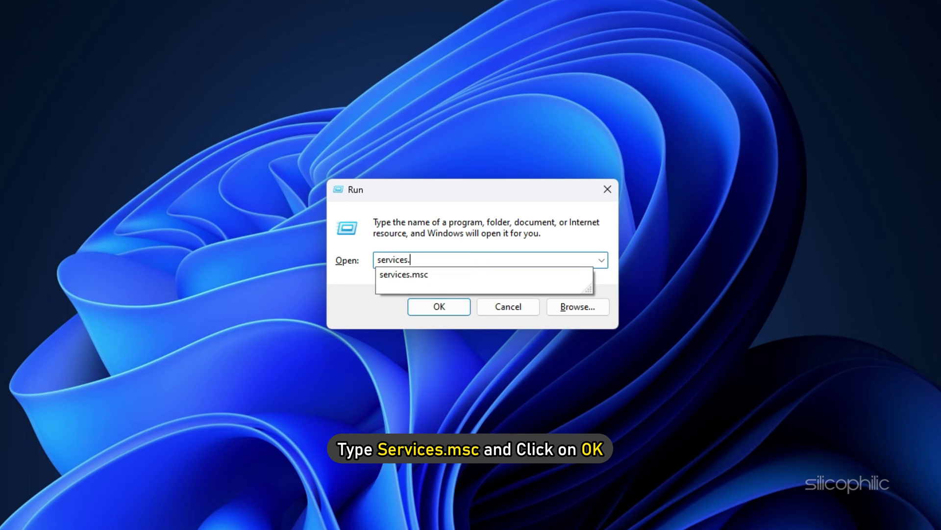
text(msc)
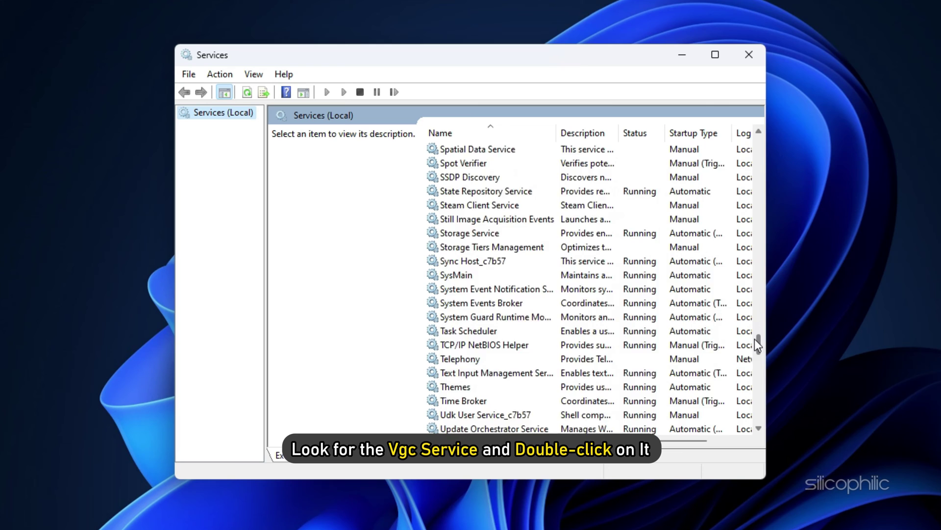
scroll(607, 334, down, 10)
double_click(468, 236)
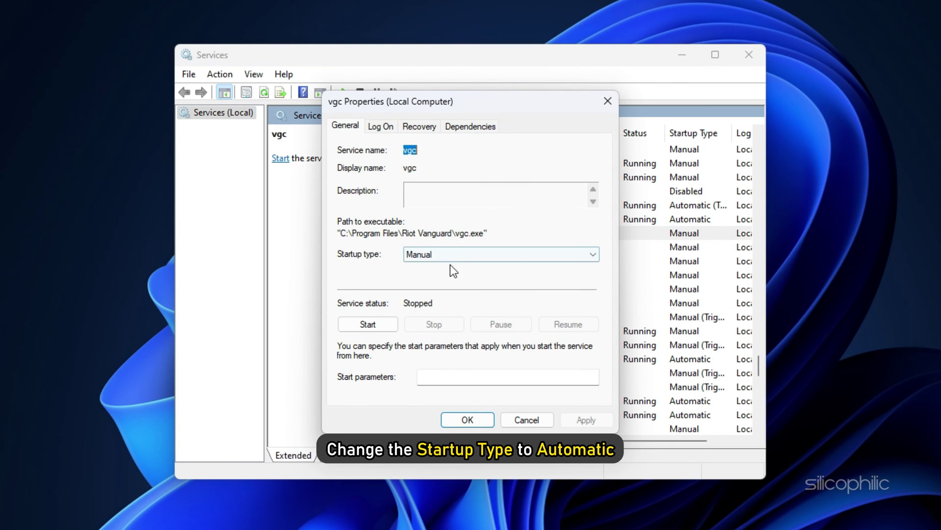
Step: Set vgc Startup type to Automatic, get the service running, and apply
click(528, 257)
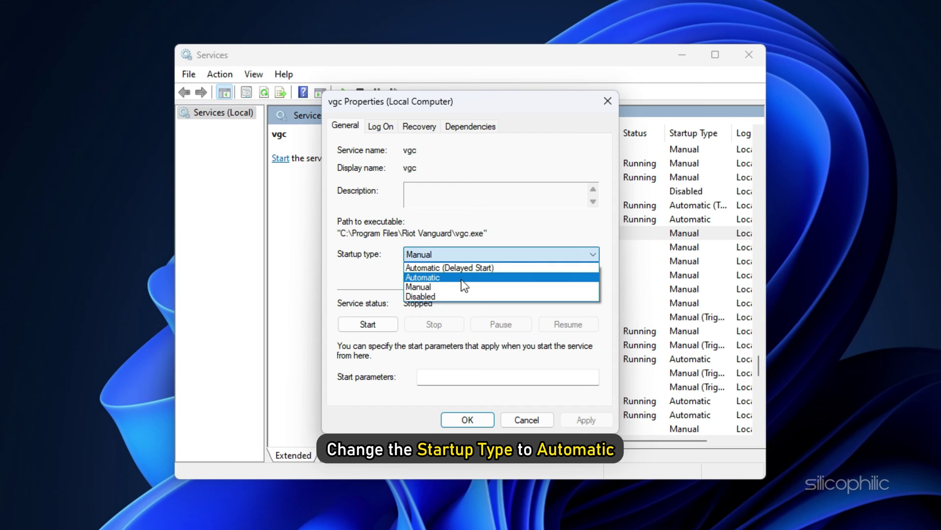
click(463, 267)
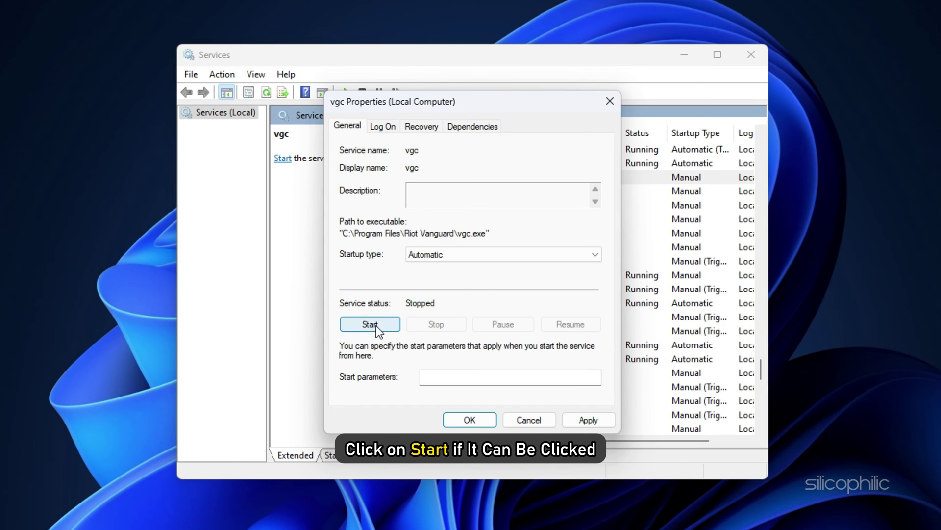
click(376, 325)
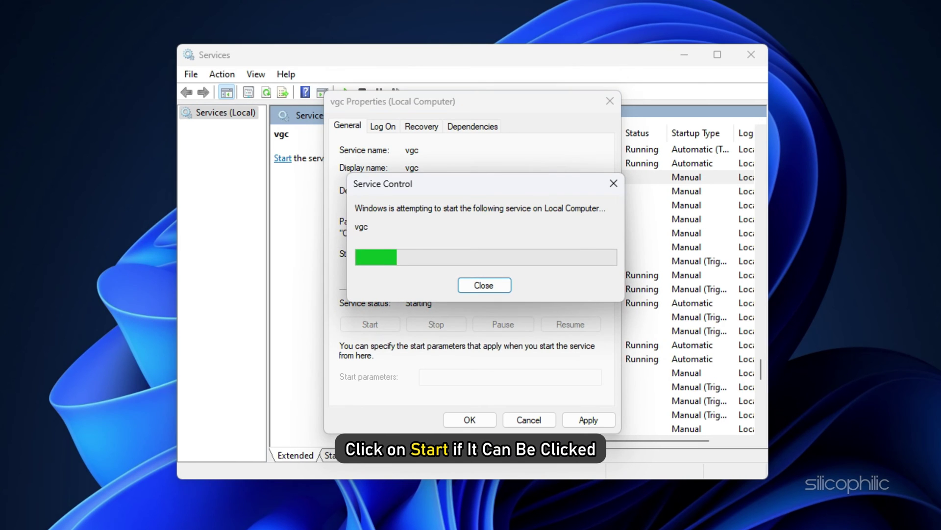
click(437, 325)
click(375, 325)
click(590, 419)
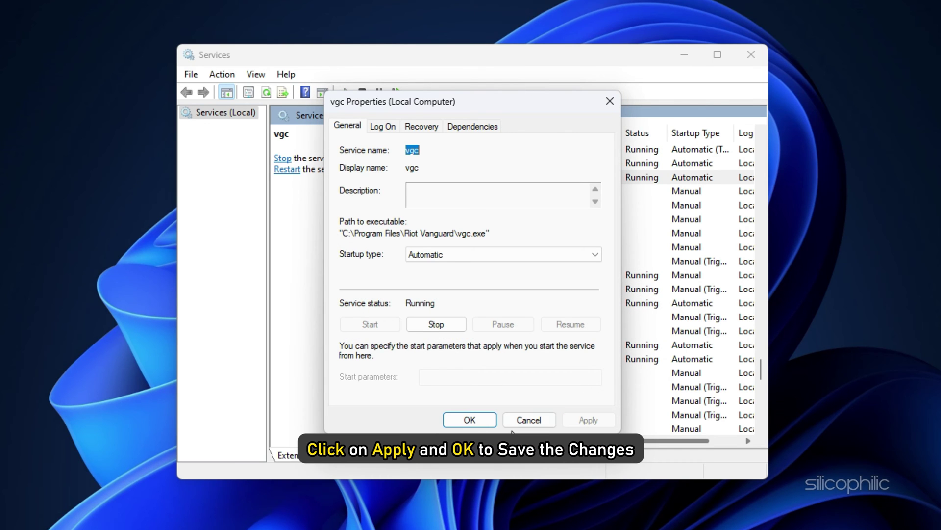
click(469, 420)
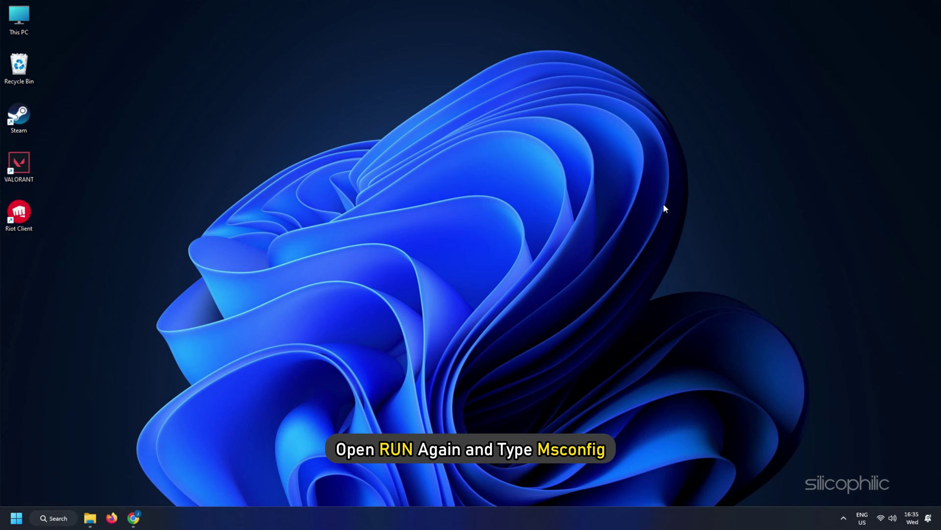
Step: In msconfig's Services tab, tick vgc and apply the change
key(super+r)
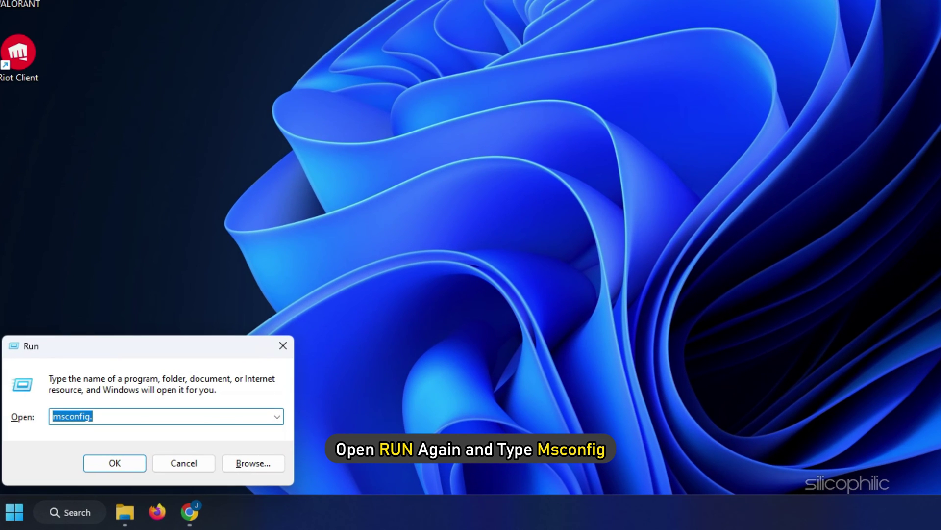
key(Return)
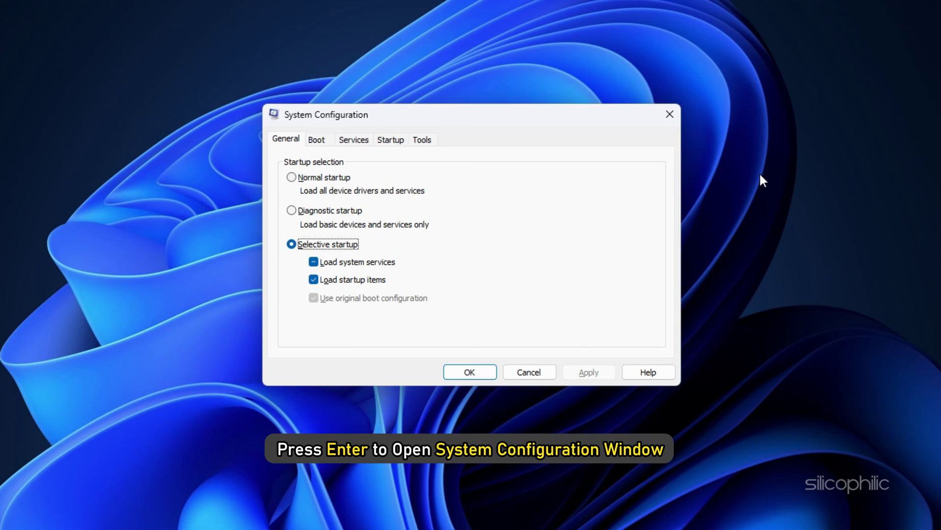
click(360, 147)
drag(658, 174, 657, 307)
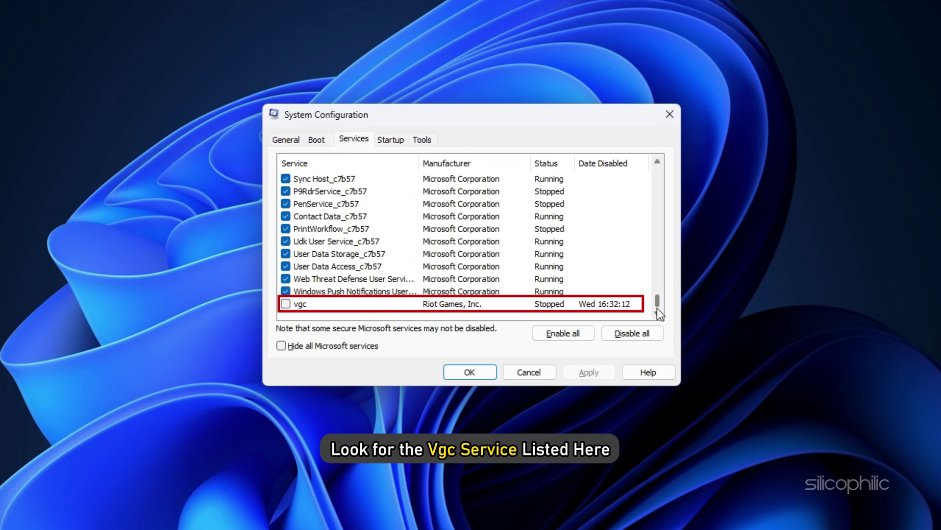
click(285, 304)
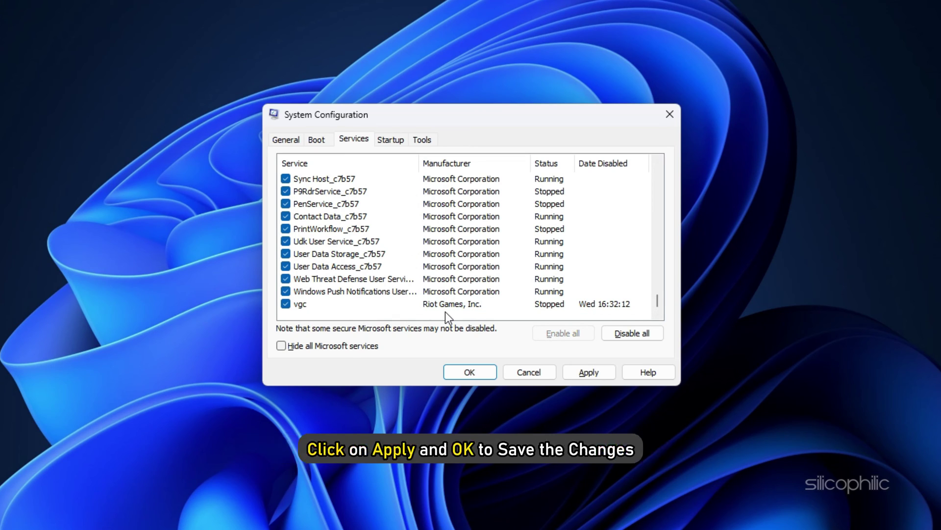
click(589, 373)
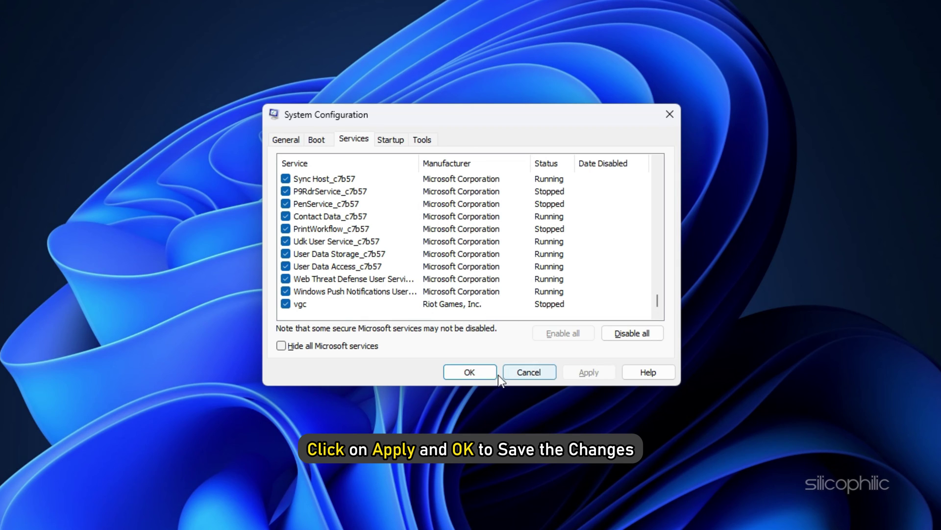
click(469, 373)
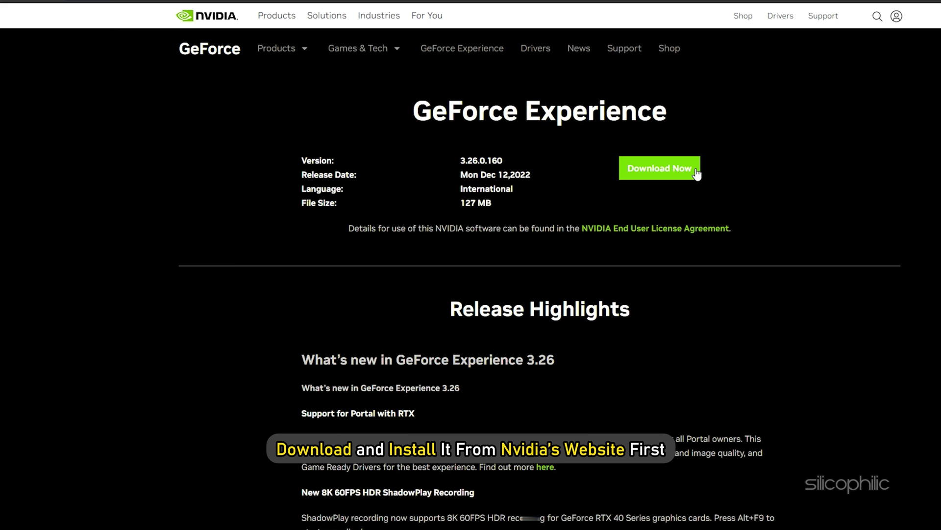
Step: Download the GeForce Experience 3.26.0.160 installer (127 MB) from NVIDIA
click(695, 169)
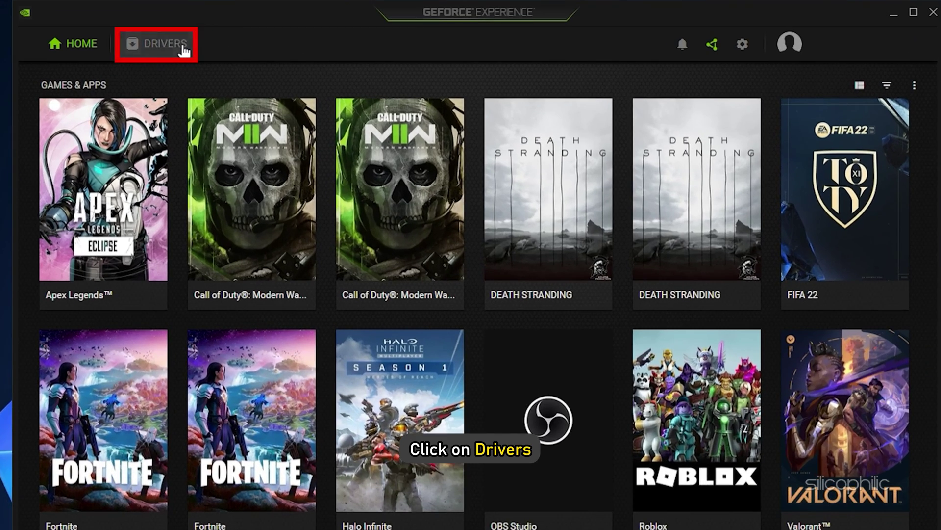
Step: Check for graphics driver updates on GeForce Experience's DRIVERS page
click(248, 48)
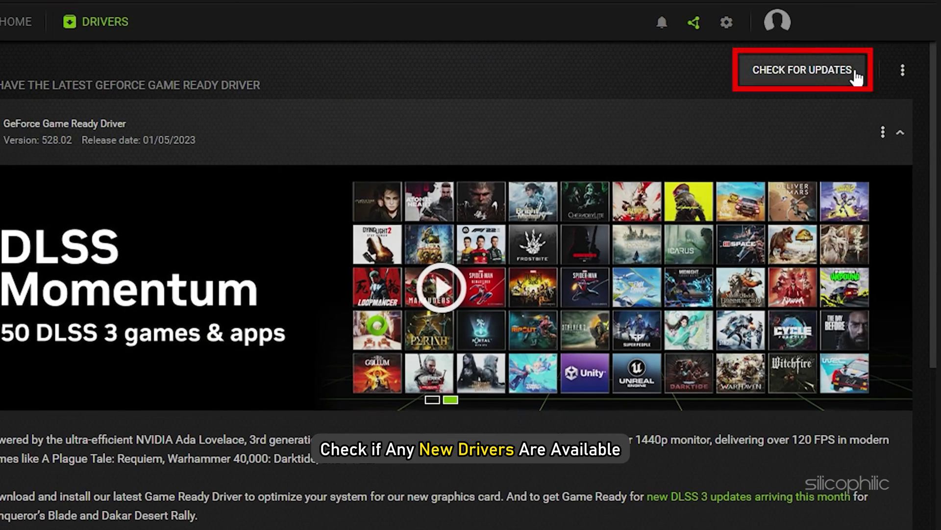
click(855, 76)
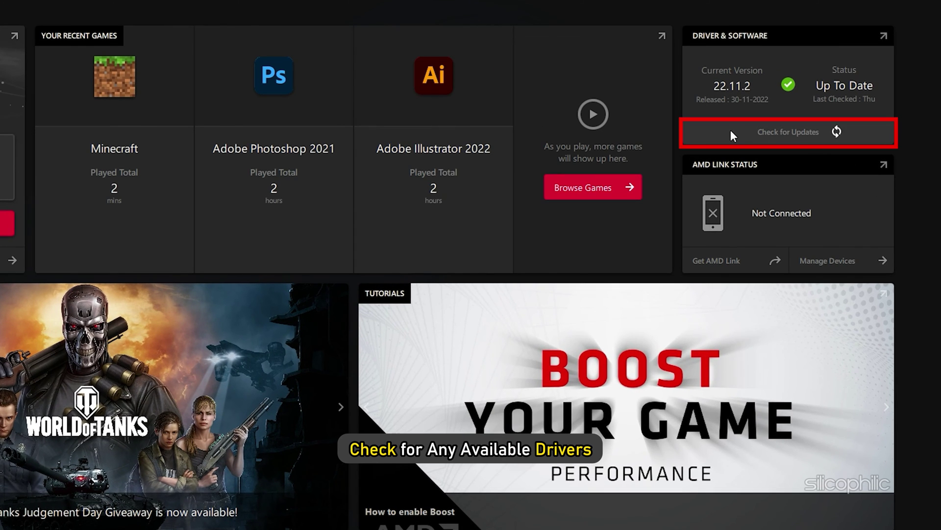
Step: Check AMD Radeon Software for driver updates, confirming driver 22.11.2 is up to date
click(730, 131)
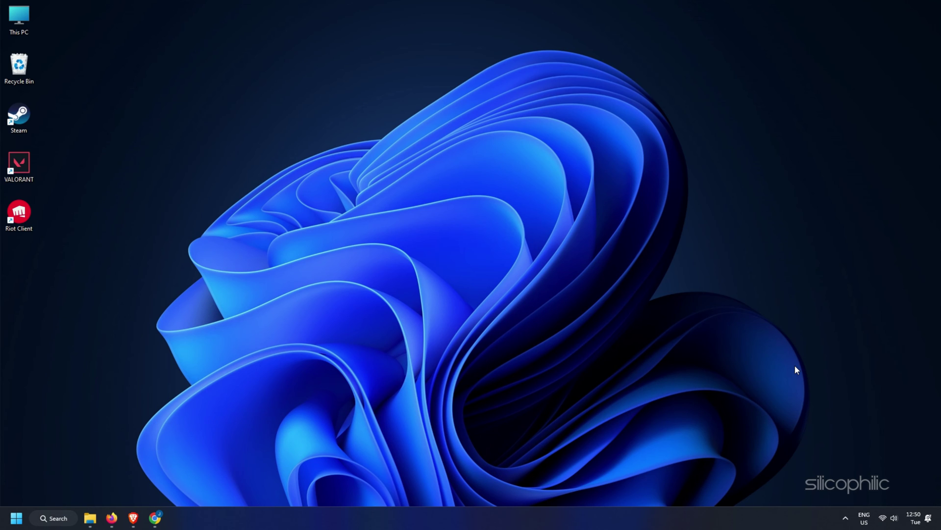
Step: Open Programs and Features with appwiz.cpl and uninstall Riot Vanguard, approving the permission and confirmation prompts
key(super+r)
text(app)
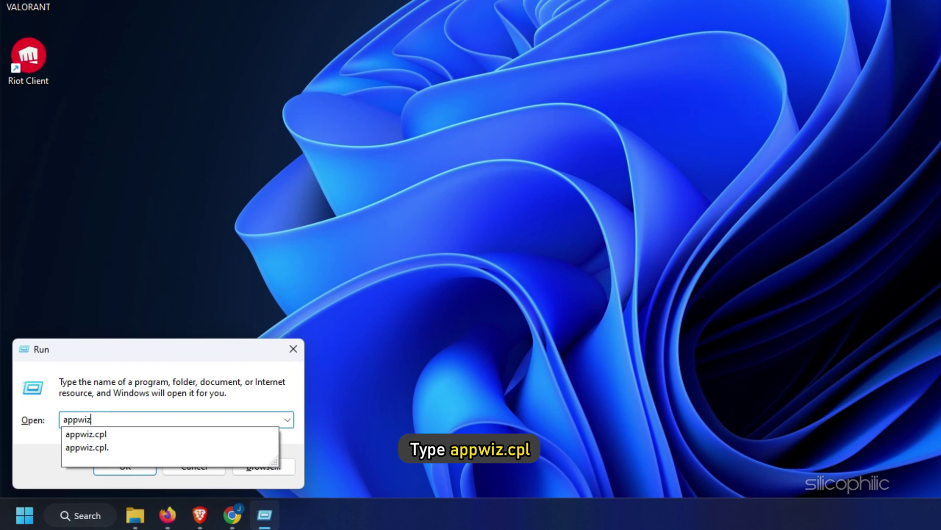
key(Return)
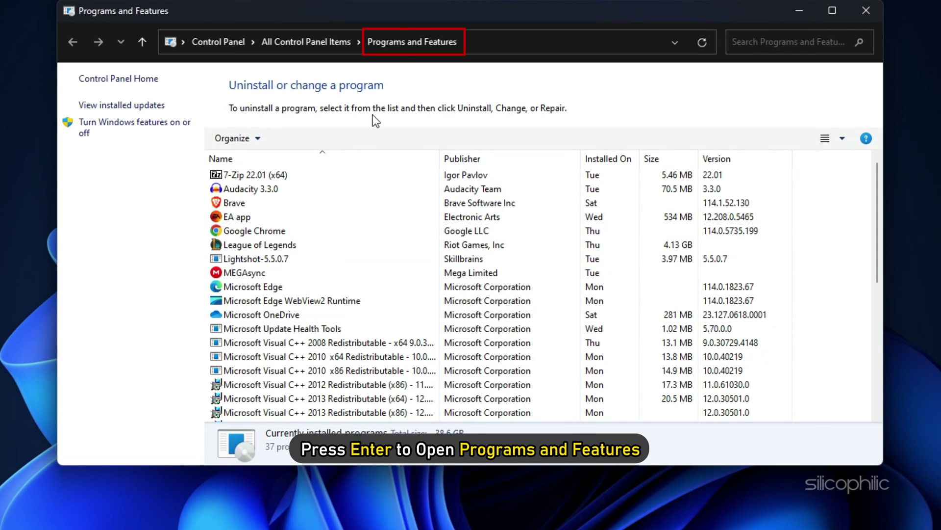
scroll(295, 299, down, 6)
right_click(296, 300)
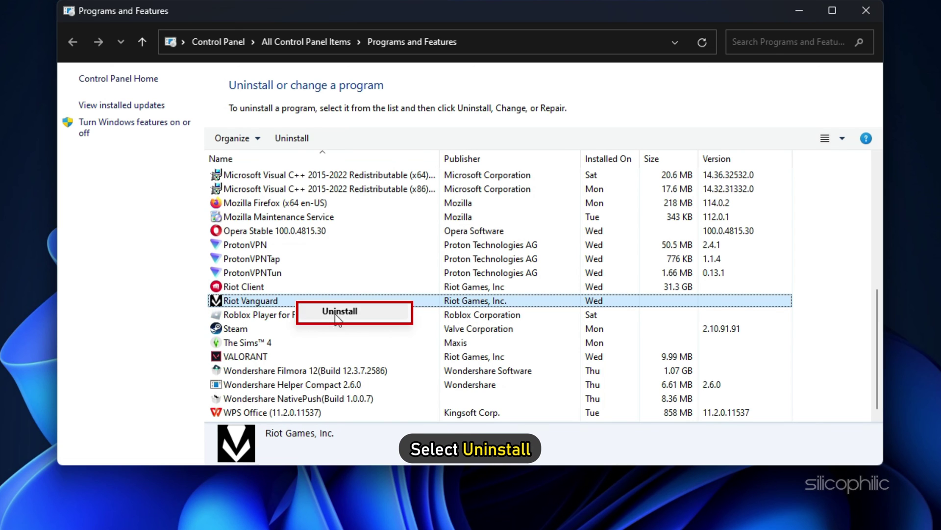
click(343, 313)
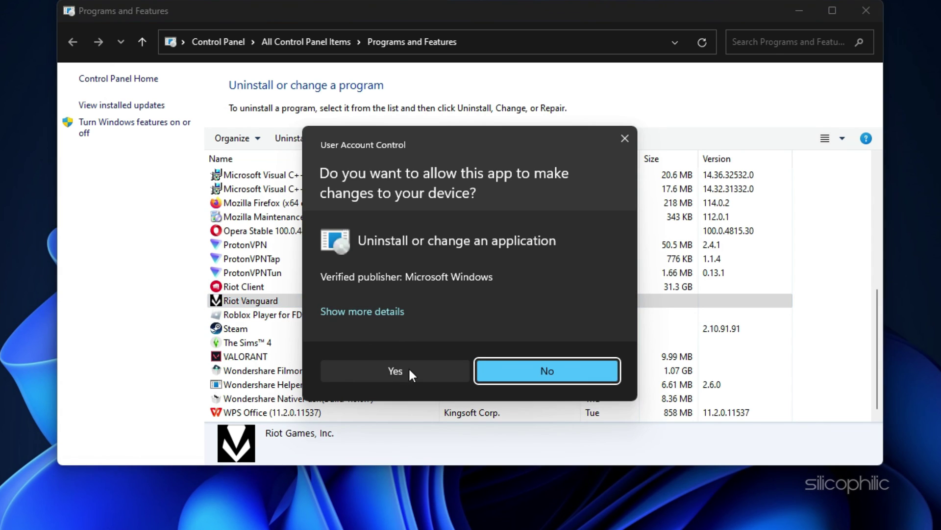
click(395, 371)
click(478, 321)
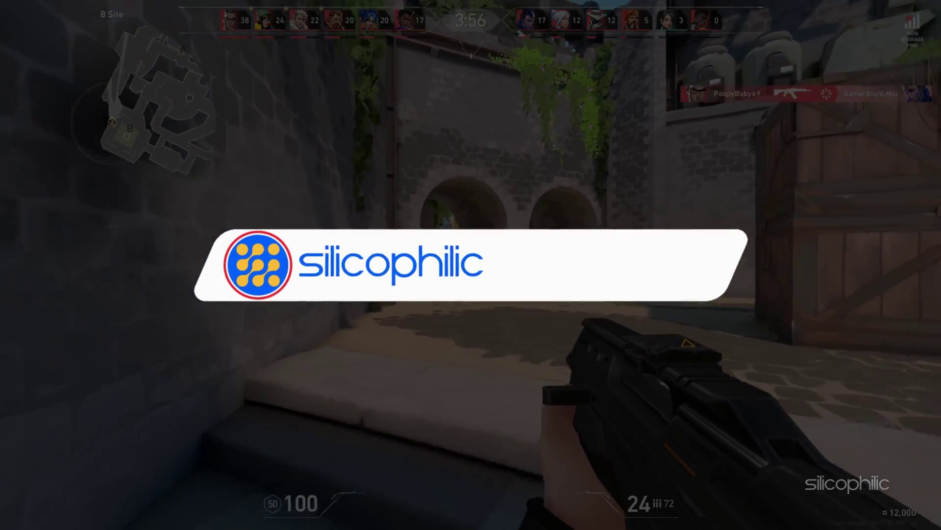
Step: Walk forward through the arches at Defender Side Arches in the VALORANT match
key(w)
key(w)
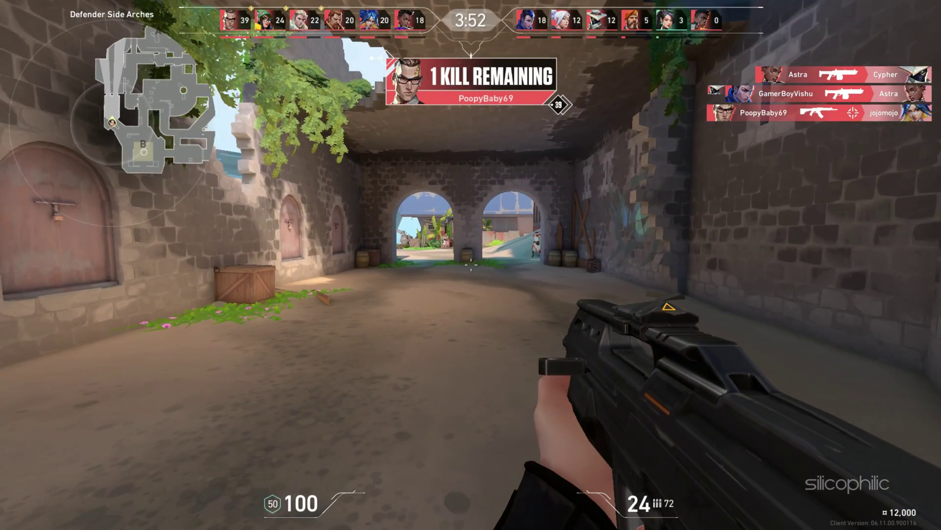